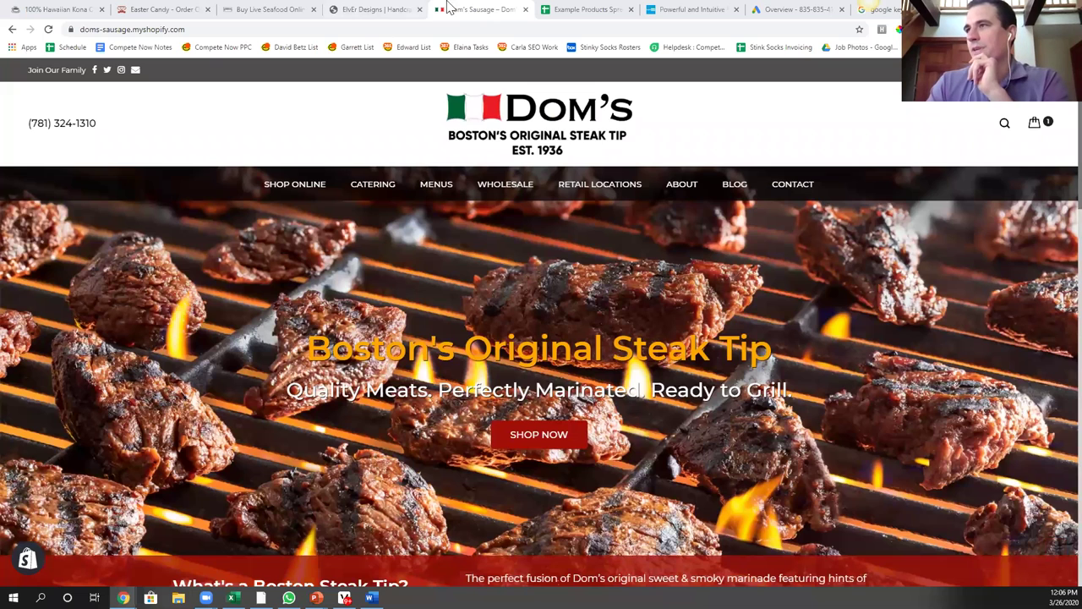
On the Polcari's Coffee site, add 100% Hawaiian Kona Coffee with the 1 Before Turkish (pulverize) grind to the cart
left_click(88, 8)
scroll(752, 397, "down", 2)
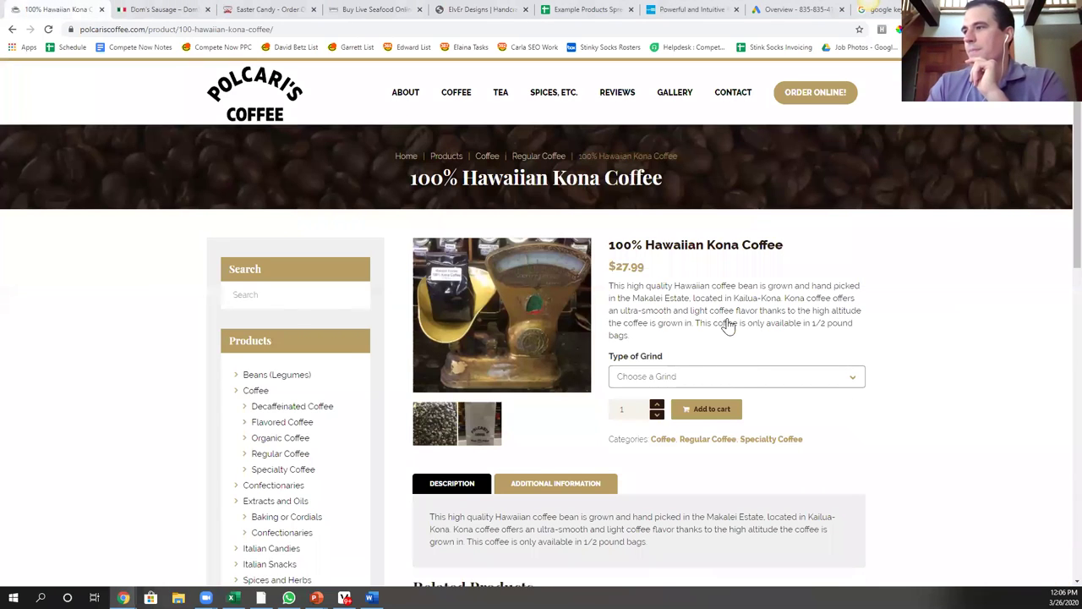
left_click(651, 259)
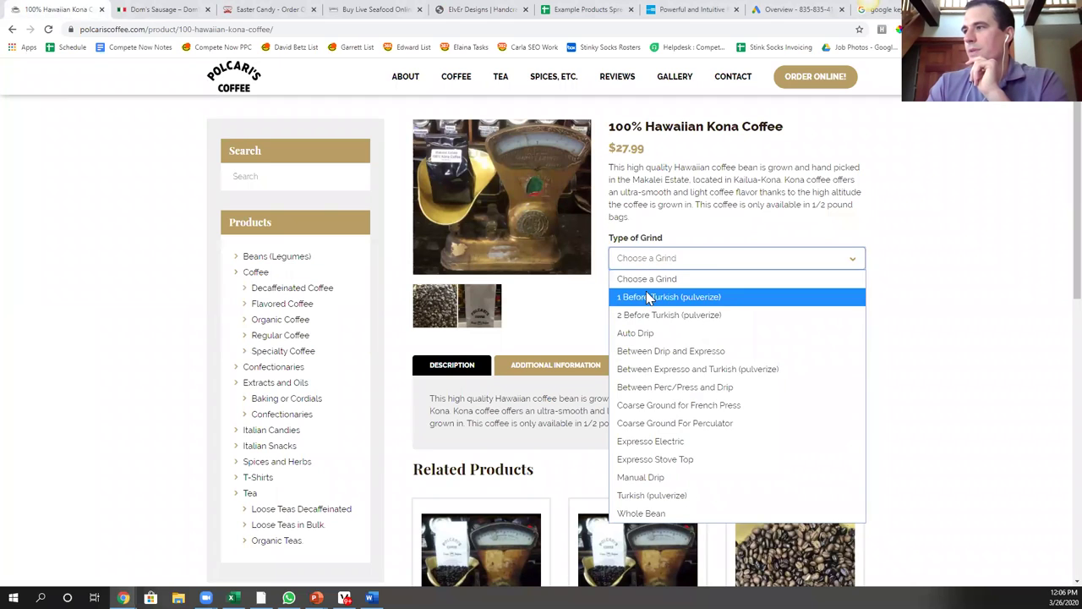
left_click(651, 297)
left_click(686, 293)
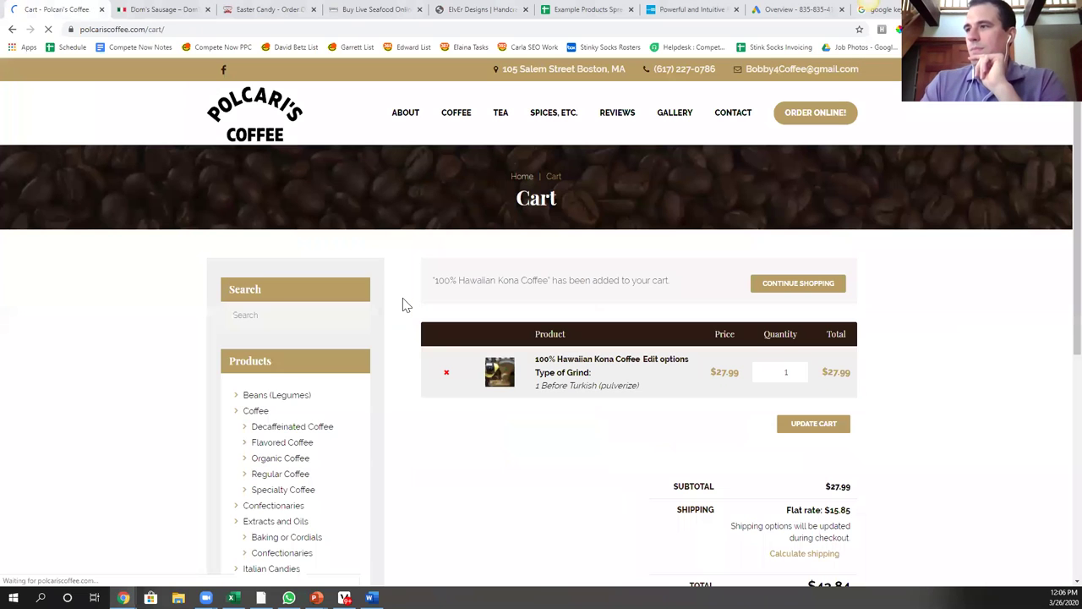
Proceed from the Polcari's Coffee cart to checkout and look over the billing details form
scroll(981, 376, "down", 2)
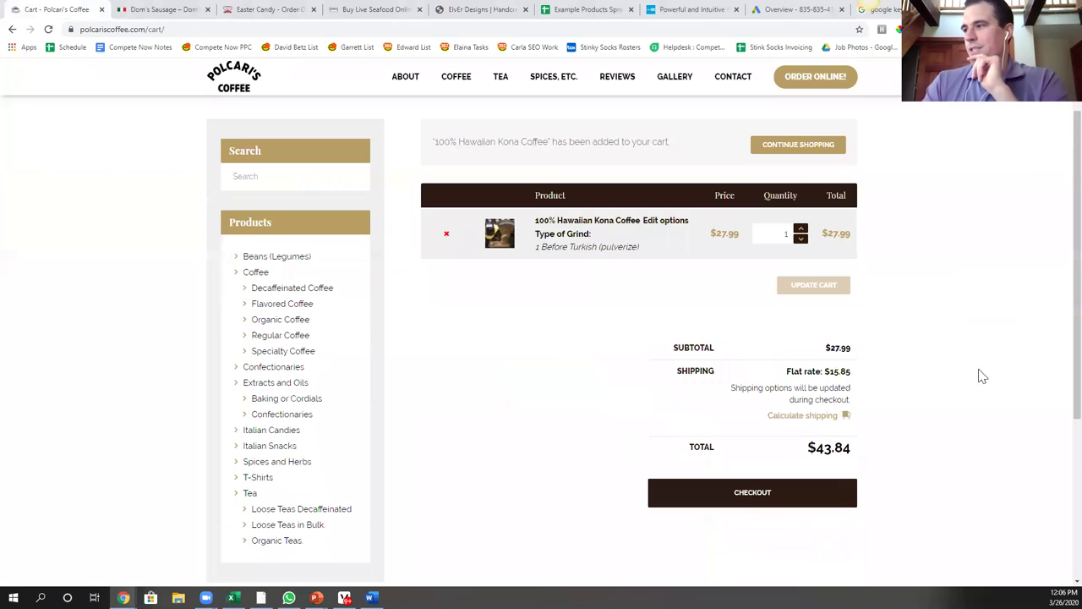
left_click(770, 502)
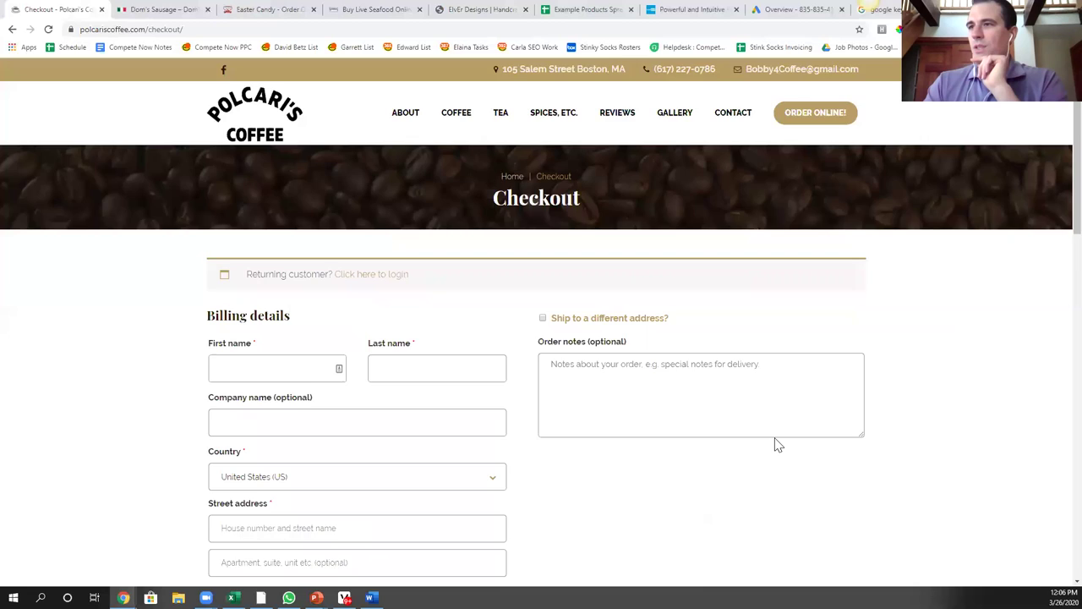
scroll(778, 446, "down", 10)
scroll(778, 446, "down", 3)
scroll(776, 446, "up", 10)
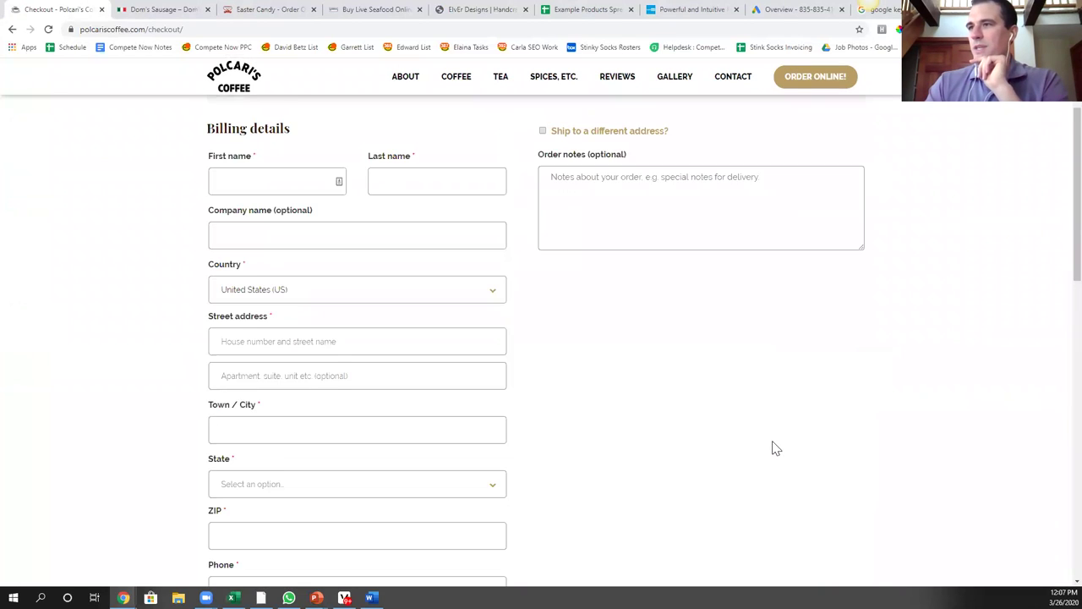
scroll(776, 447, "up", 3)
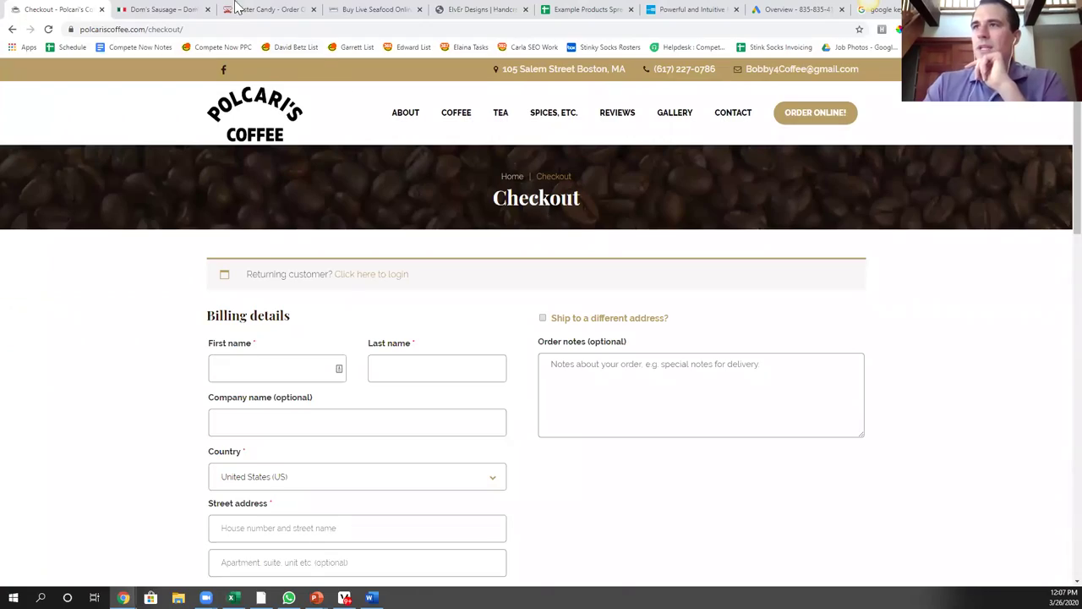
On the Dom's Sausage site, add Red Sox Steak Tips (1.5 lbs) from the Steak Tips collection to the cart
left_click(164, 8)
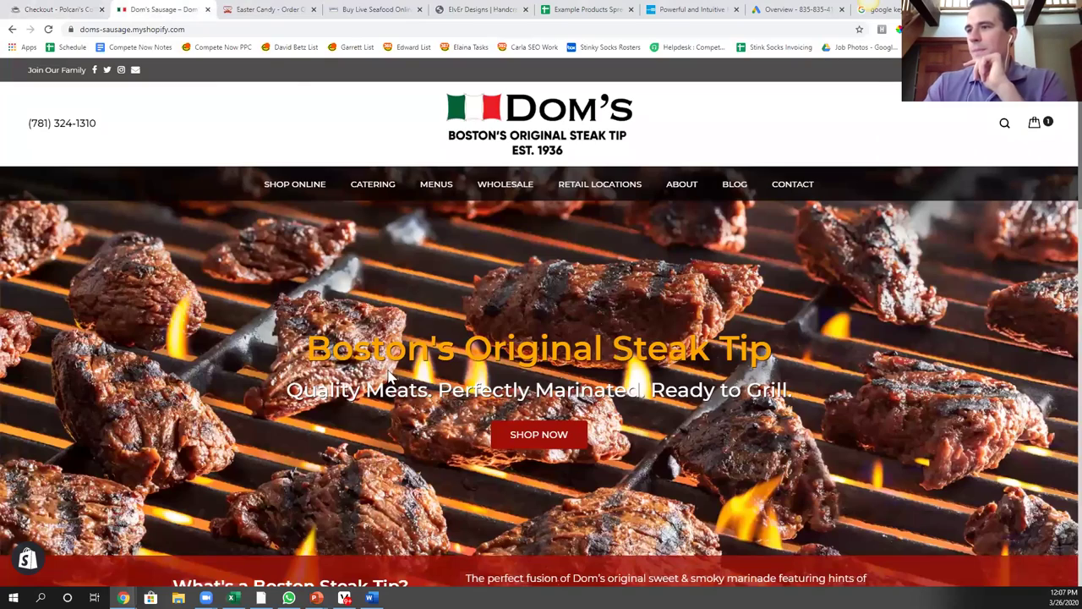
scroll(385, 398, "down", 5)
left_click(1056, 547)
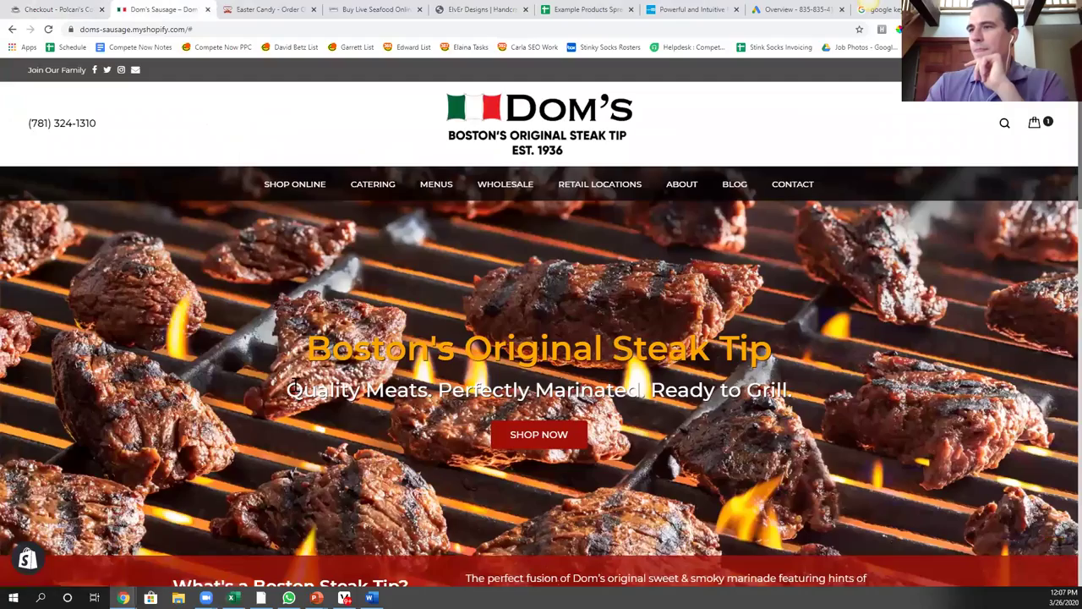
mouse_move(299, 200)
left_click(285, 217)
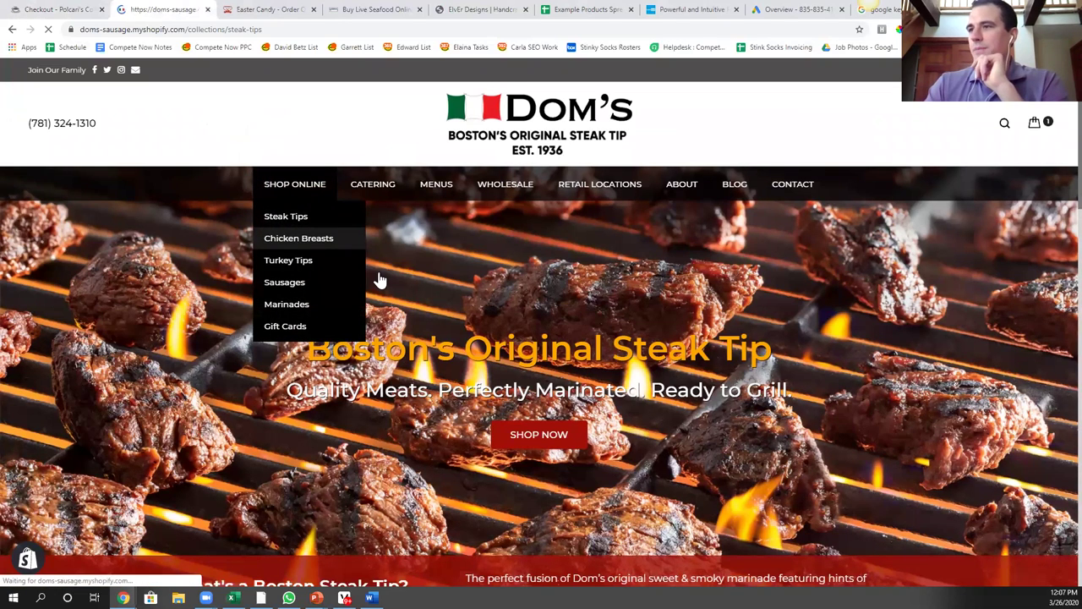
scroll(457, 326, "down", 2)
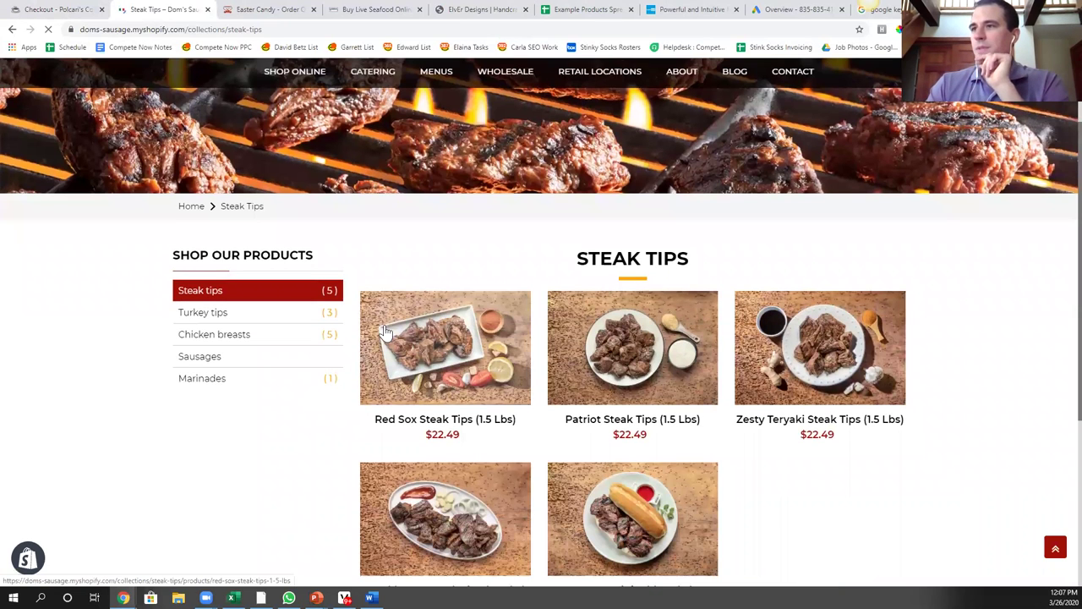
left_click(384, 331)
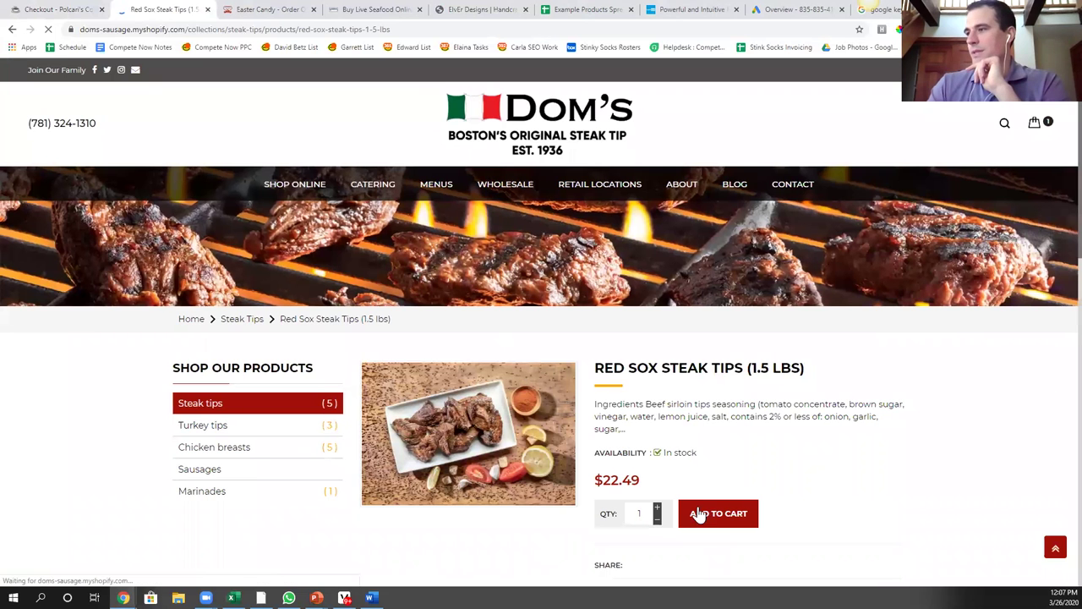
left_click(698, 514)
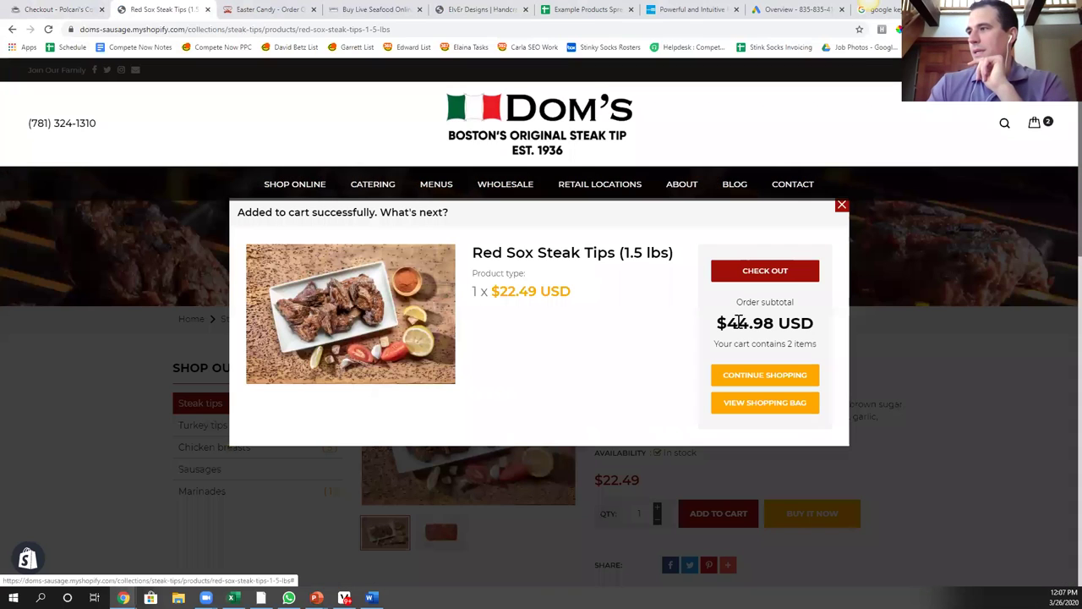
Proceed to the Dom's Sausage checkout and compare its information form with the Polcari's Coffee checkout form
left_click(761, 284)
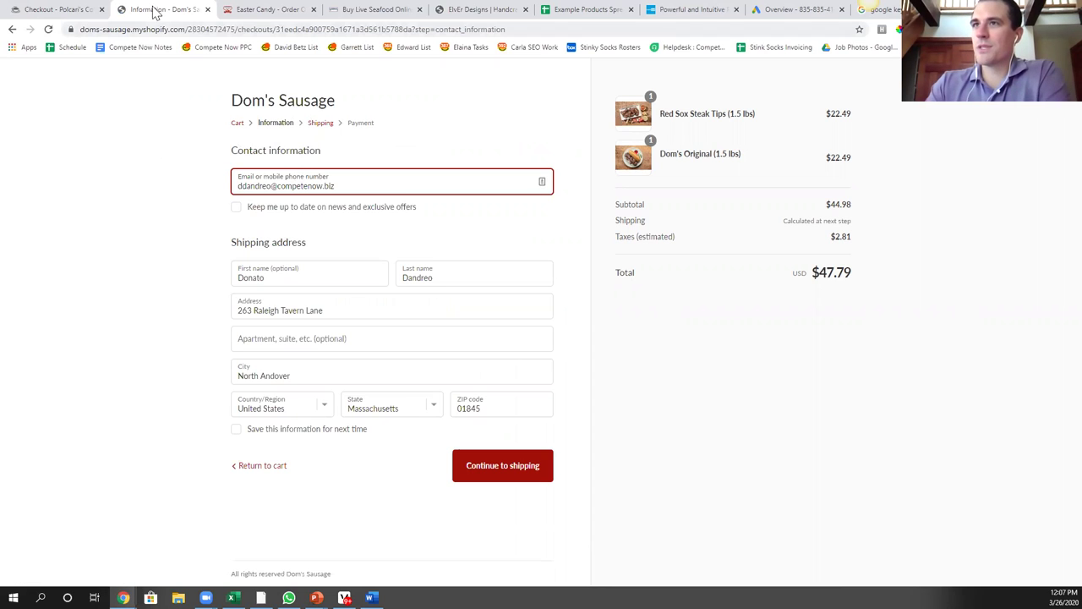
left_click(71, 8)
scroll(203, 127, "down", 3)
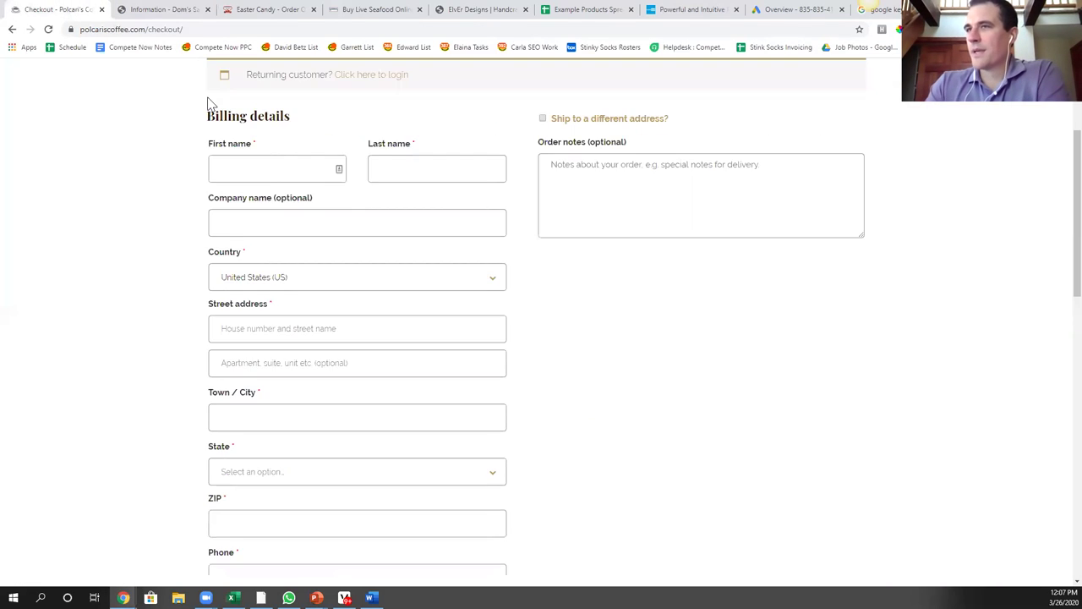
left_click(161, 8)
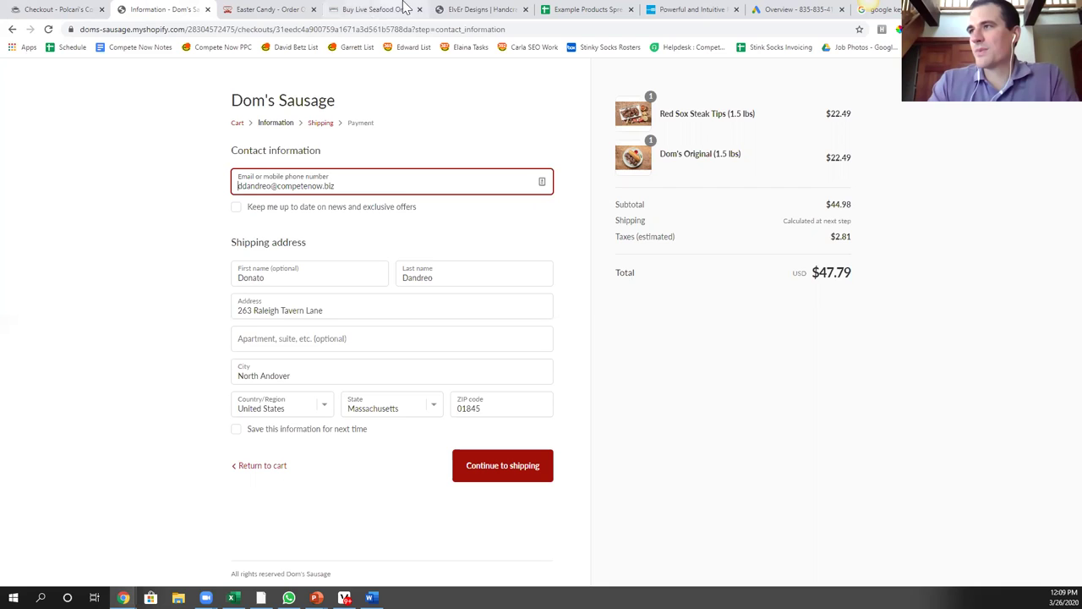
On the ElvEr Designs site, browse the full product collection and open the African Daisy earrings
key("ctrl+5")
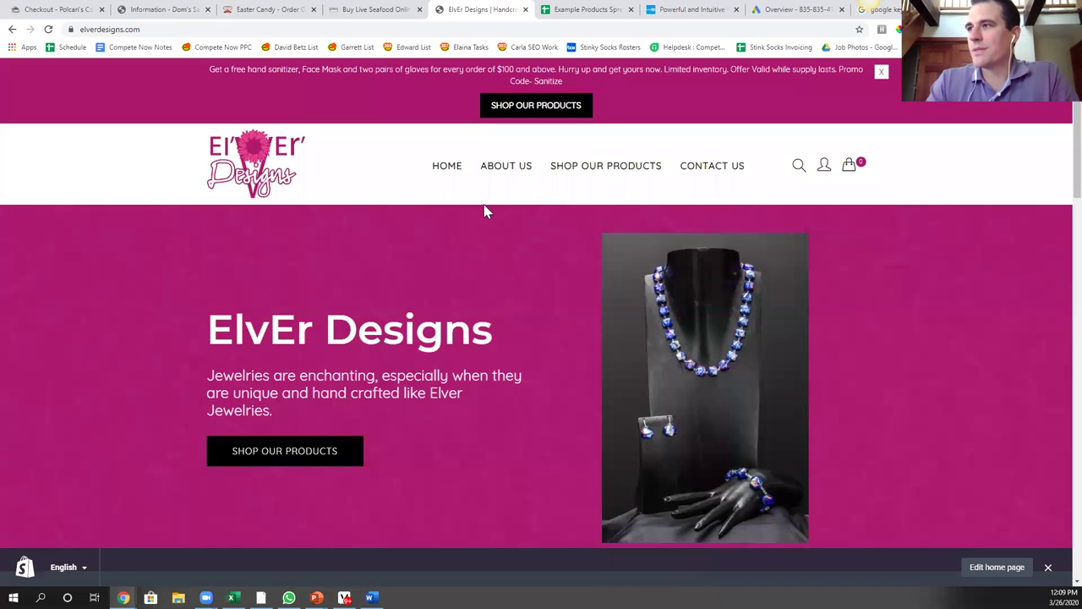
left_click(598, 184)
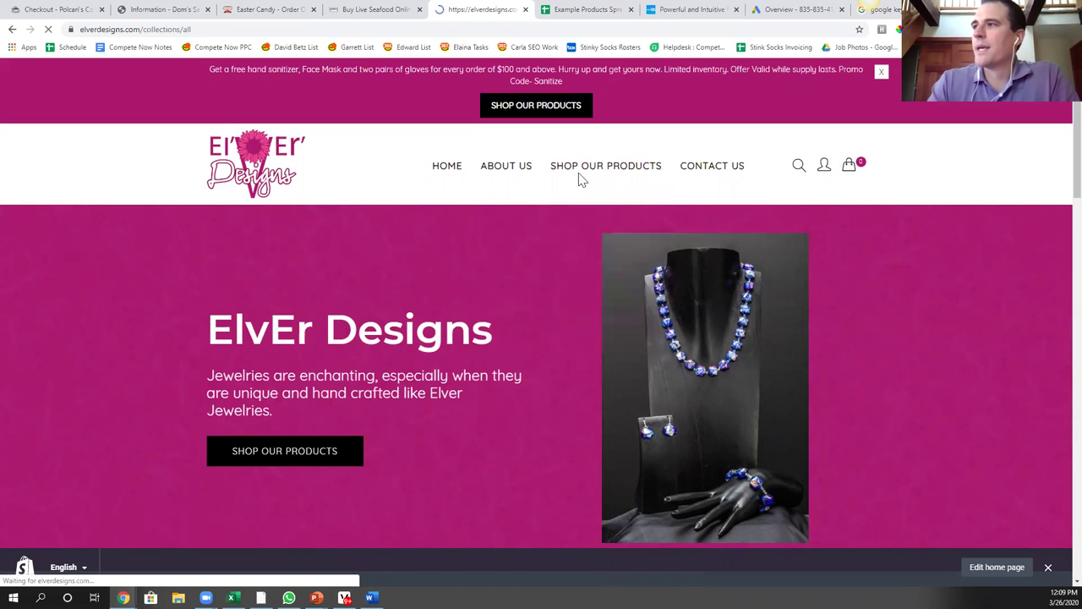
mouse_move(579, 184)
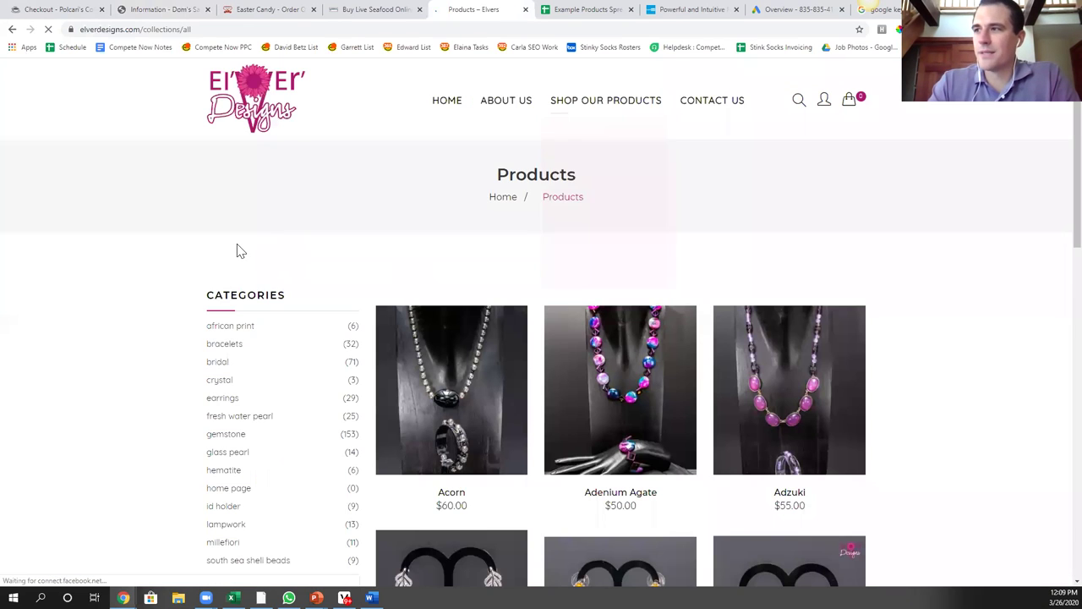
scroll(236, 248, "down", 4)
scroll(309, 259, "down", 4)
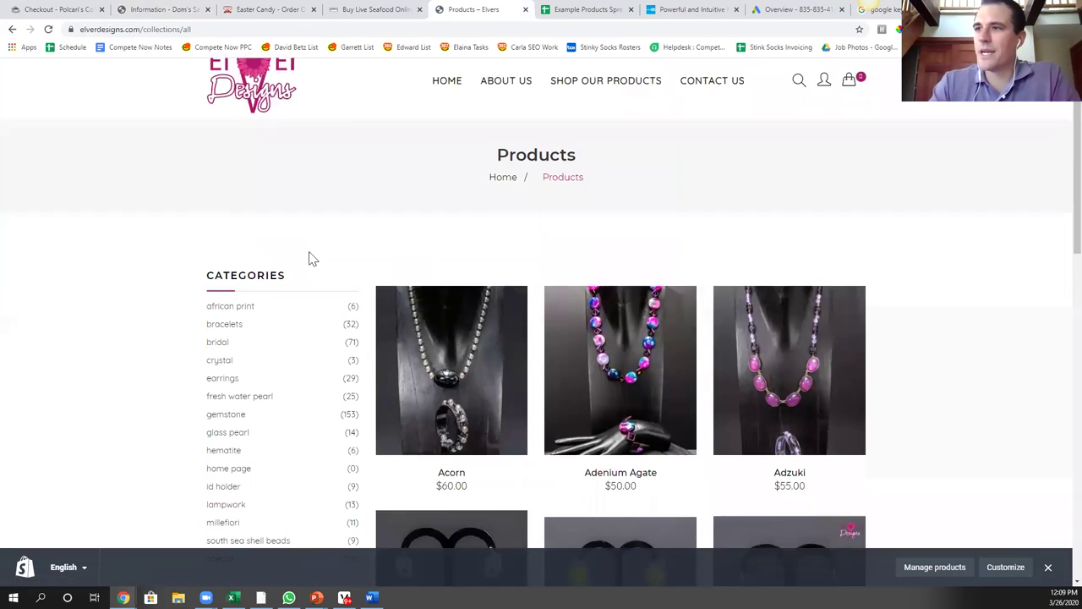
left_click(447, 313)
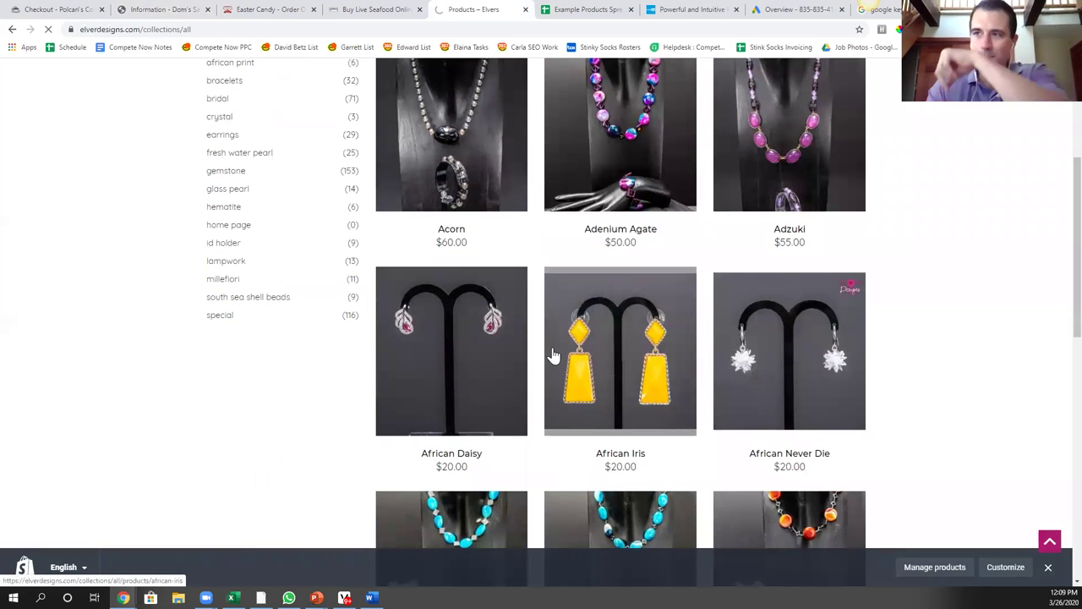
Examine the African Daisy product page, including its photo, SKU, price, product length and color
scroll(386, 300, "down", 6)
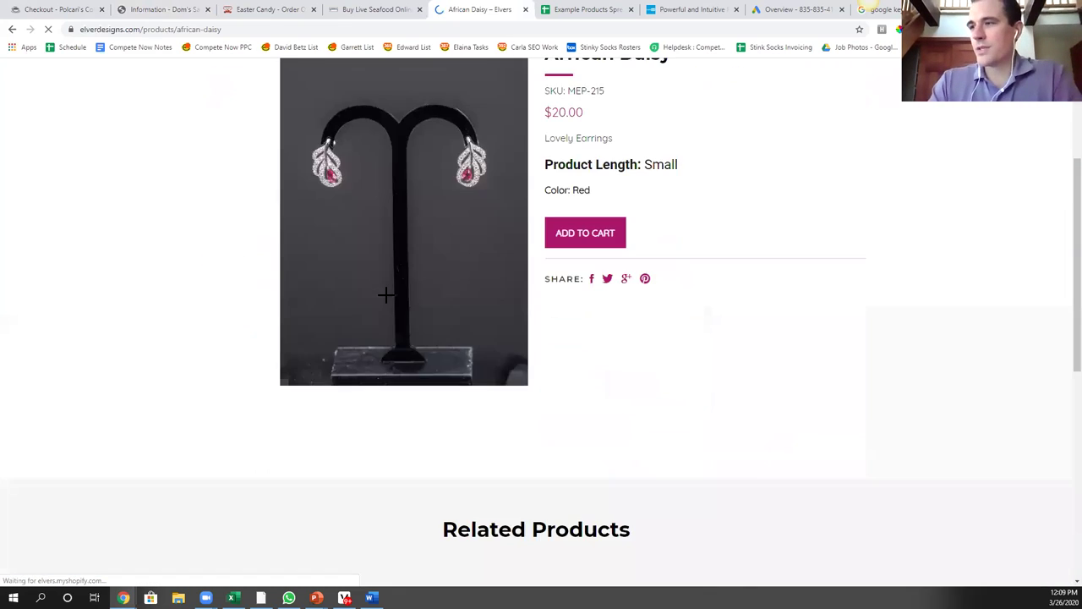
scroll(388, 313, "up", 2)
scroll(392, 321, "up", 5)
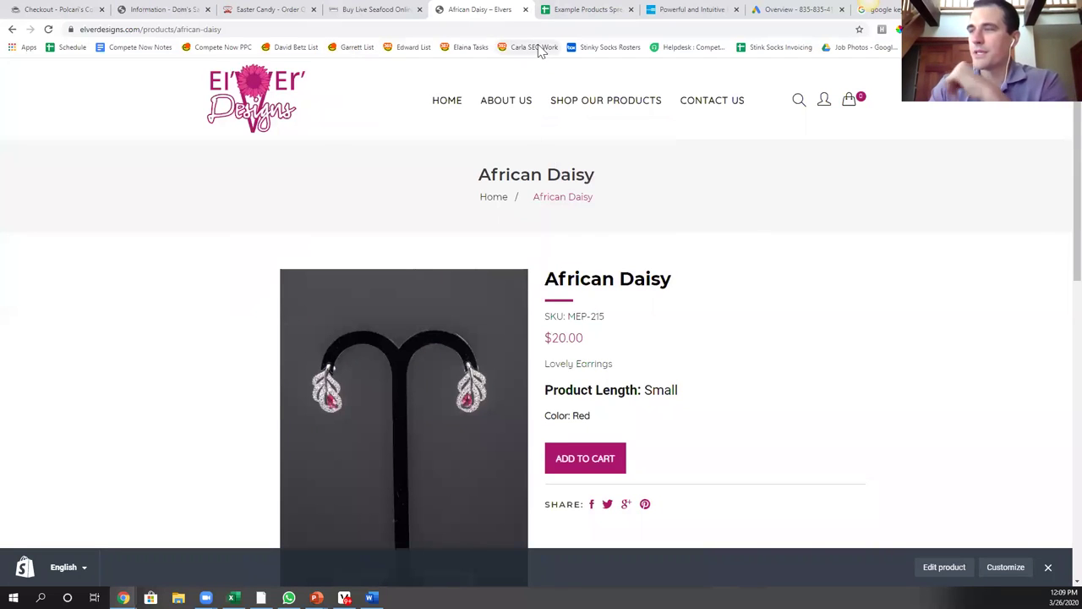
scroll(473, 228, "down", 1)
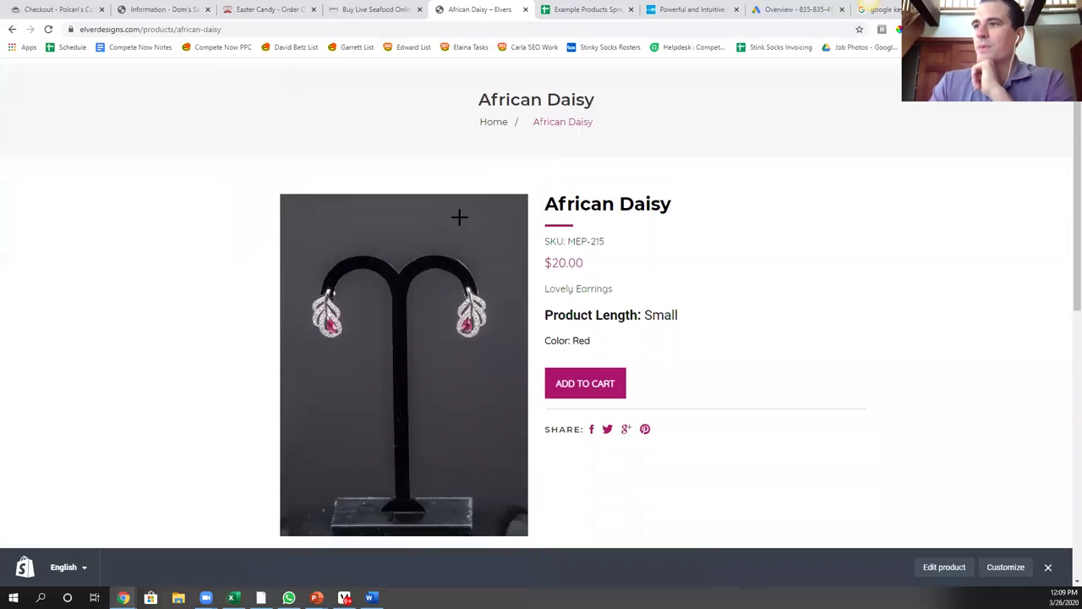
scroll(571, 169, "up", 1)
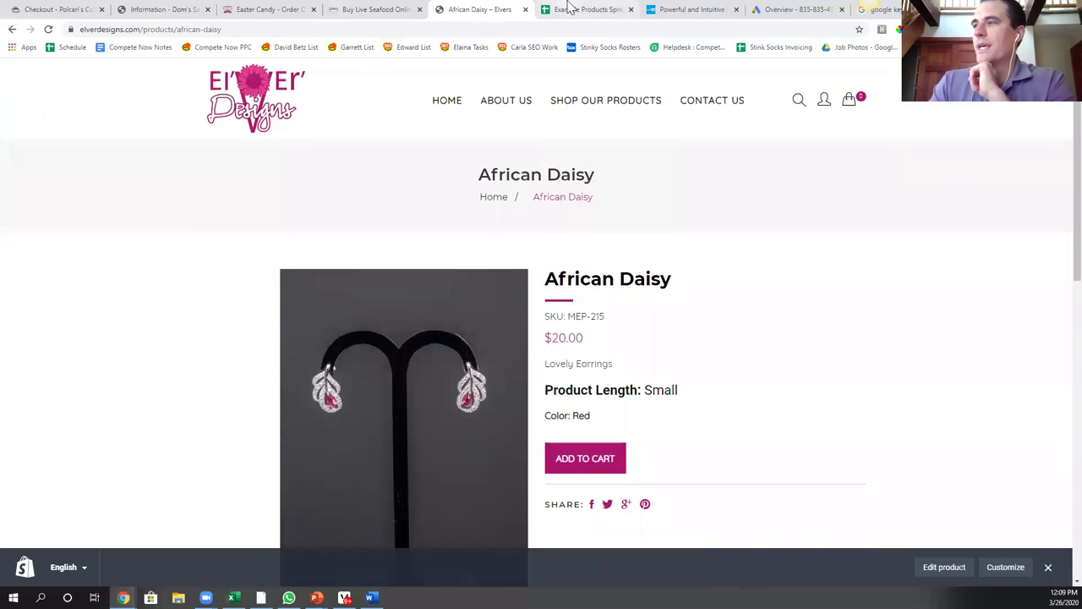
Switch to the Example Products Spread Sheet and select cell A3 in the product category column
left_click(571, 8)
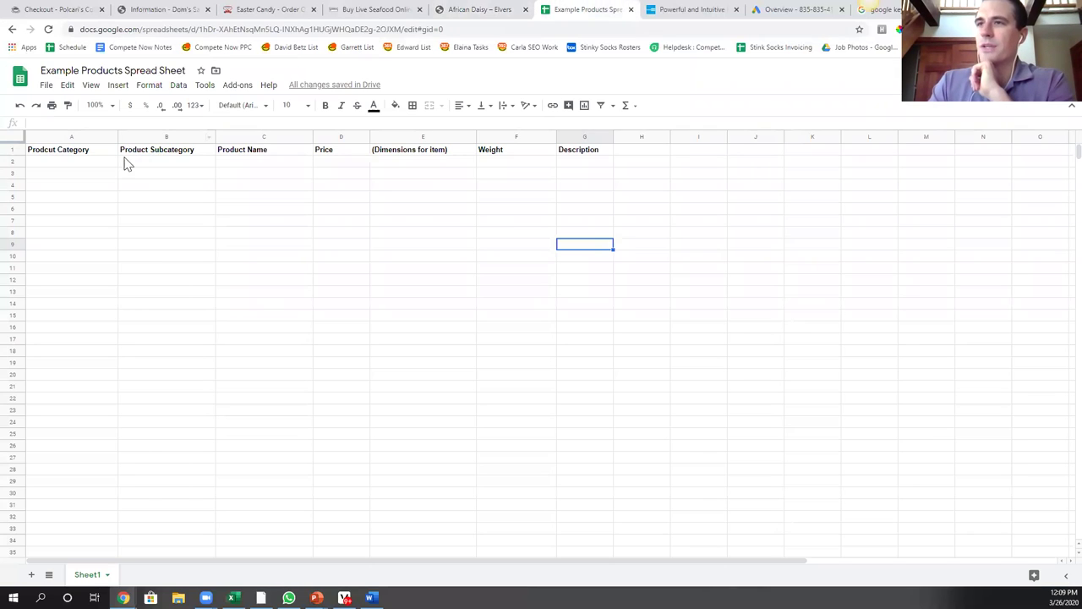
left_click(114, 175)
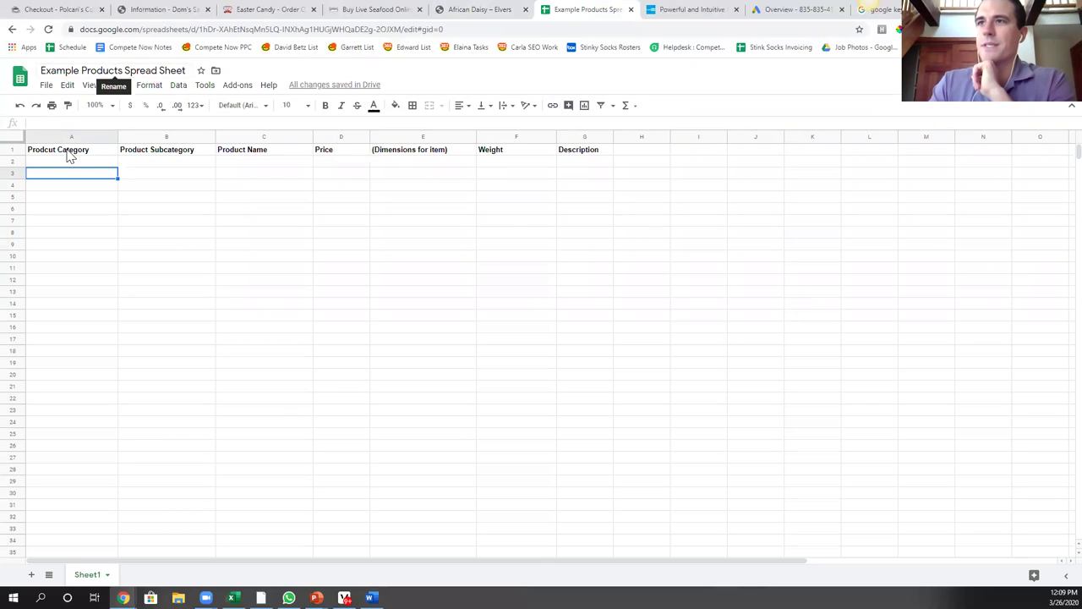